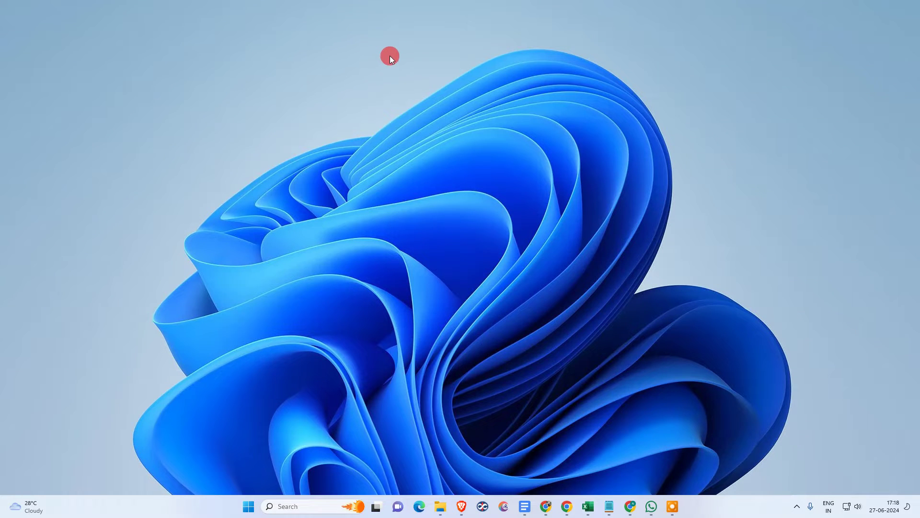
Refresh the Windows desktop from its right-click menu
right_click(390, 56)
left_click(438, 97)
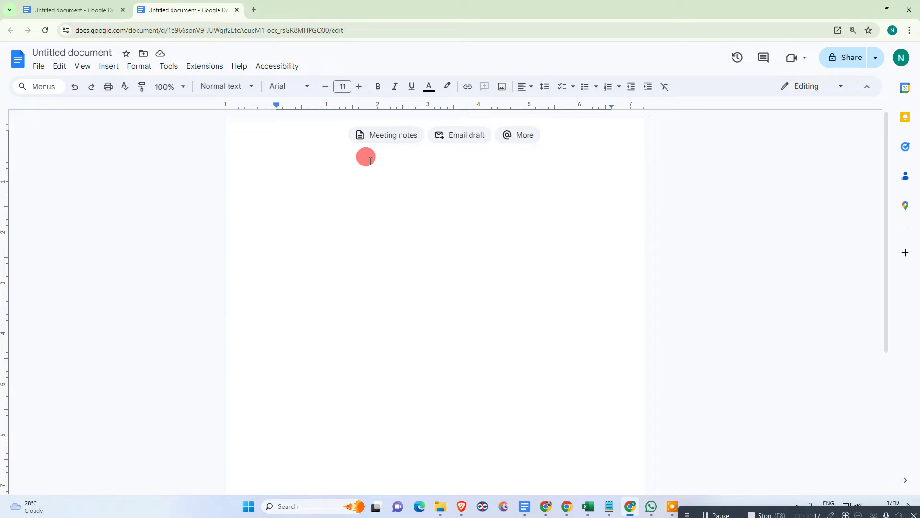
Add the filler line 'adsfasdfas' under Netcast, plus two scratch lines 'asd' and 'fasdfasdf'
key("Return")
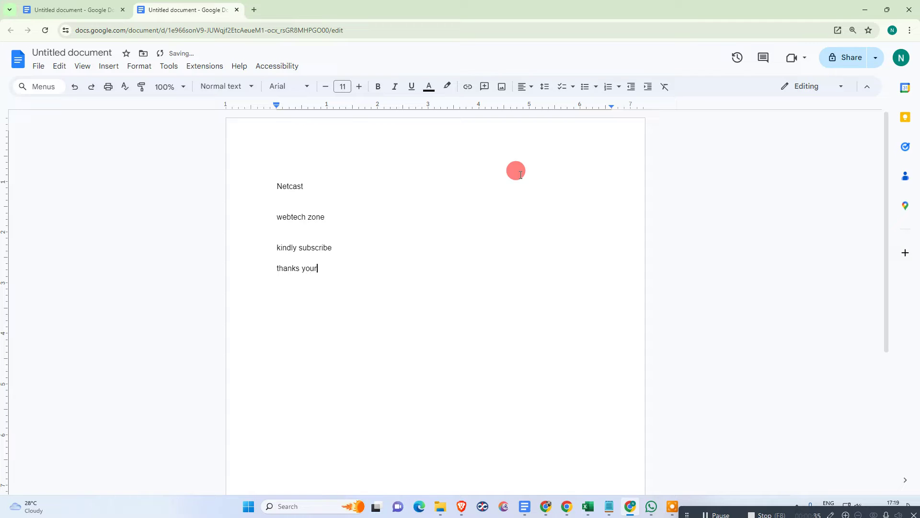
left_click(329, 186)
key("Return")
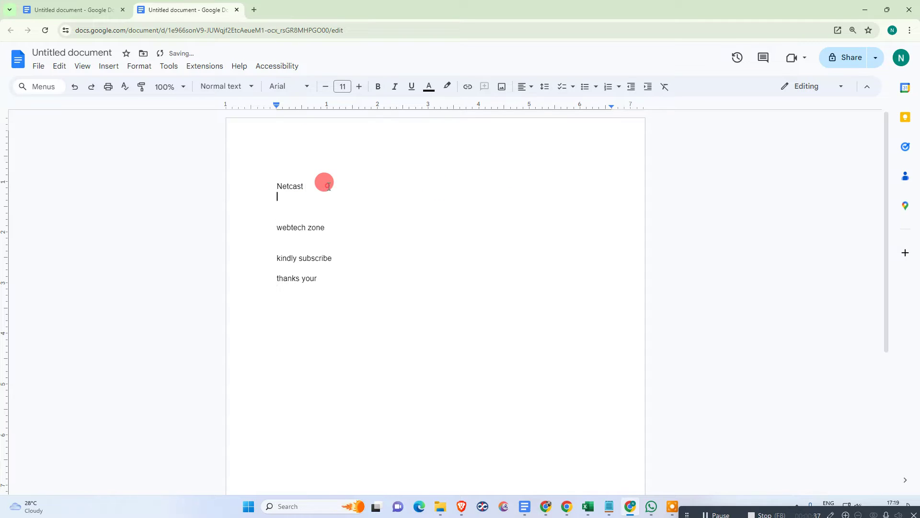
type("adsfasdfas")
key("Return")
key("Return")
type("asd")
key("Return")
type("fasdfasdf")
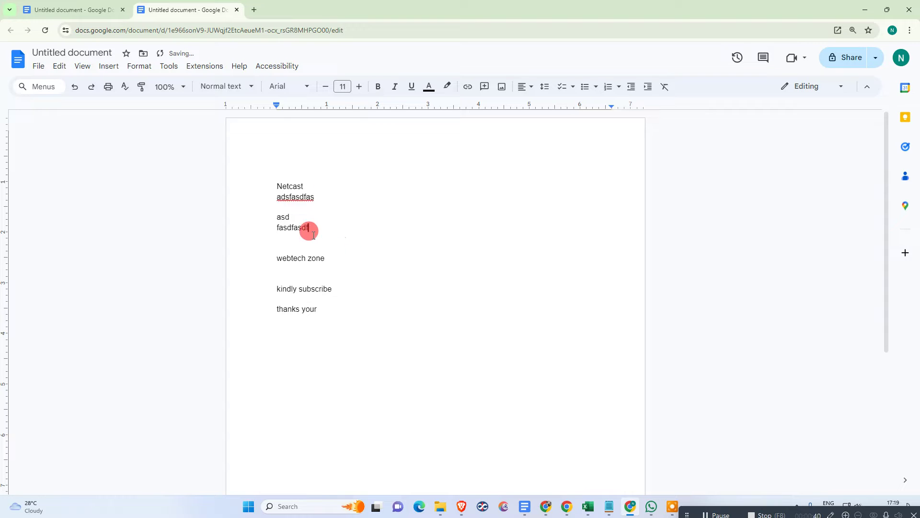
left_click_drag(320, 226, 321, 191)
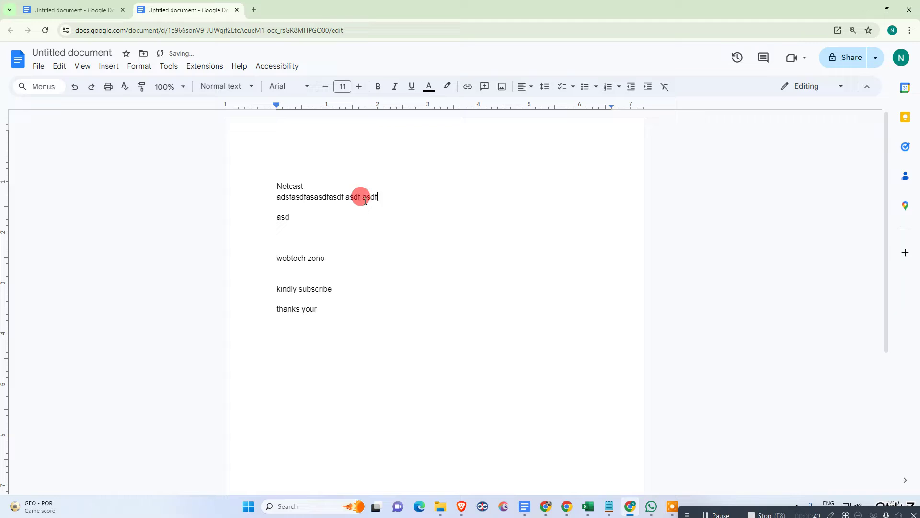
Copy the filler line and paste it under webtech zone, kindly subscribe and thanks your
left_click_drag(422, 194, 247, 192)
key("ctrl+c")
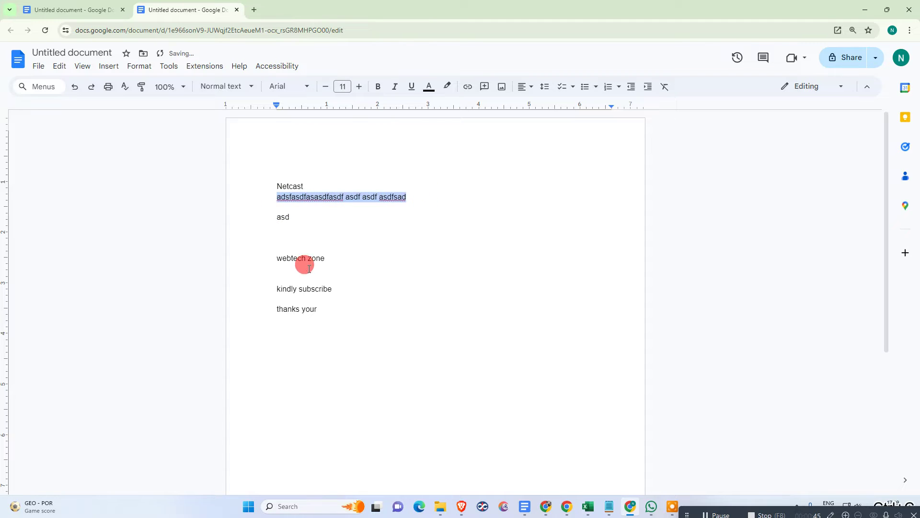
left_click(308, 267)
key("ctrl+v")
left_click(347, 293)
key("Return")
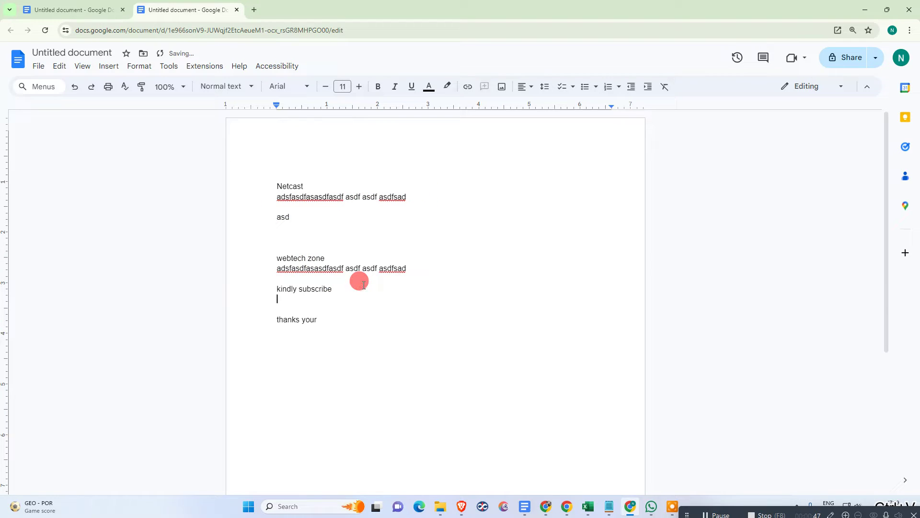
key("ctrl+v")
left_click(333, 318)
key("ctrl+v")
key("ctrl+z")
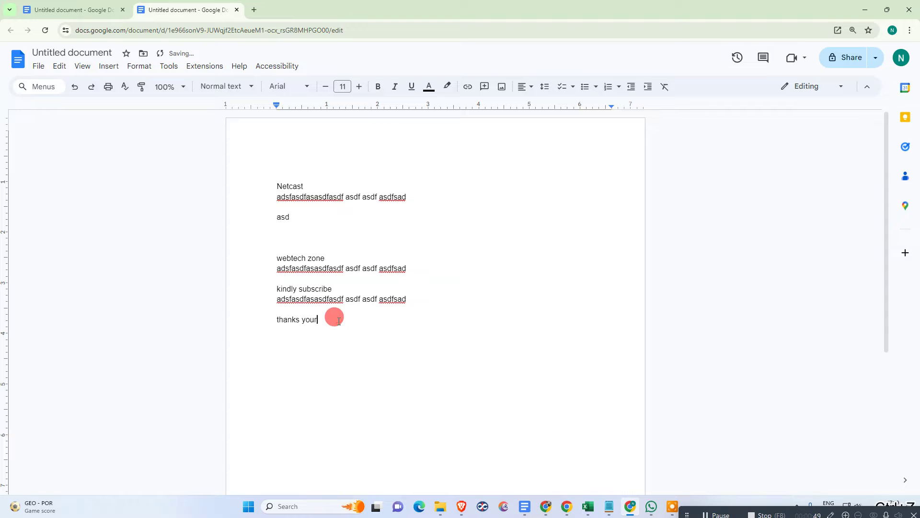
key("ctrl+v")
Delete the stray scratch and blank lines above webtech zone
left_click_drag(310, 214, 208, 208)
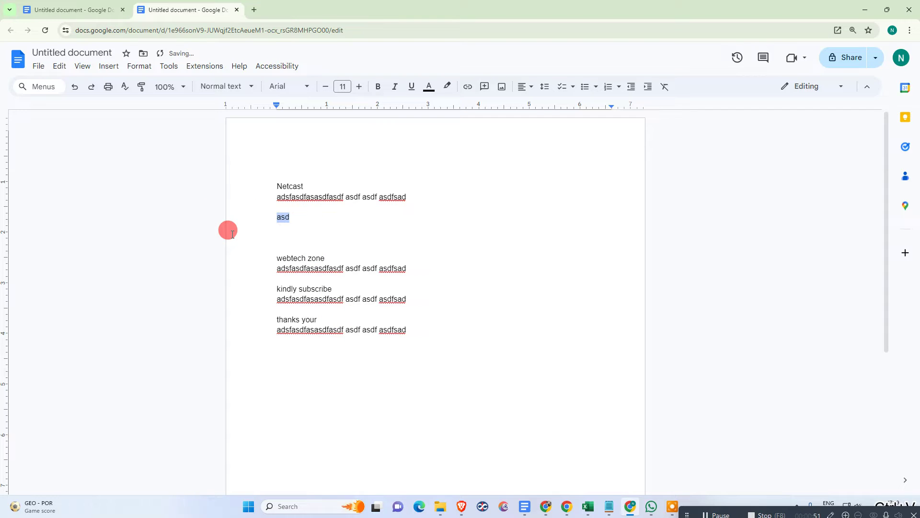
key("BackSpace")
key("BackSpace")
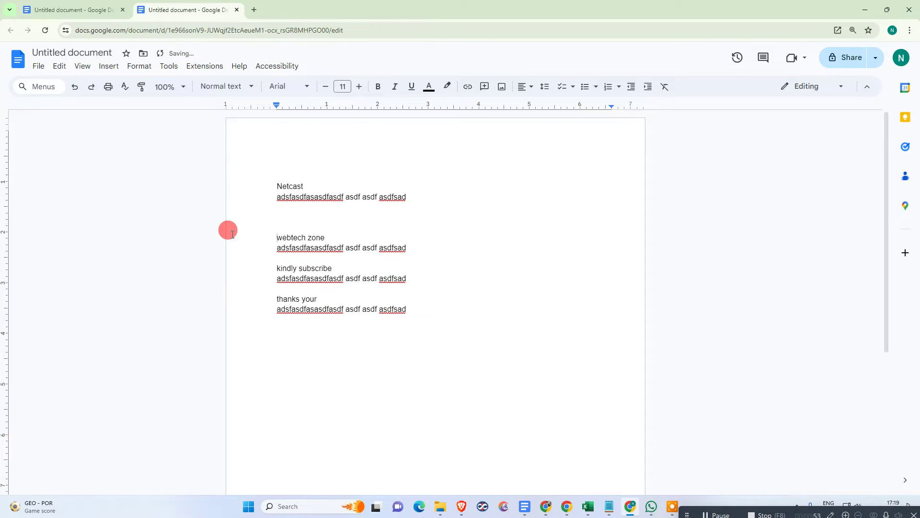
key("BackSpace")
left_click(577, 235)
left_click(307, 217)
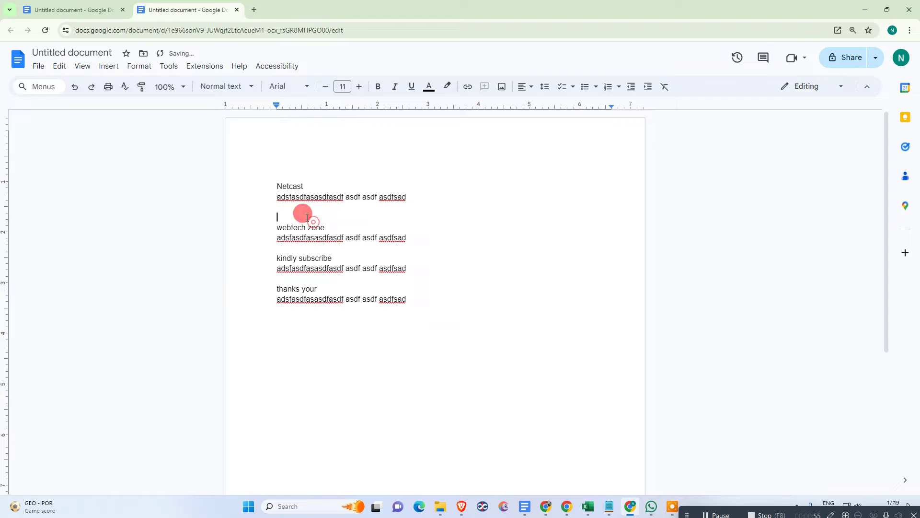
left_click(335, 198)
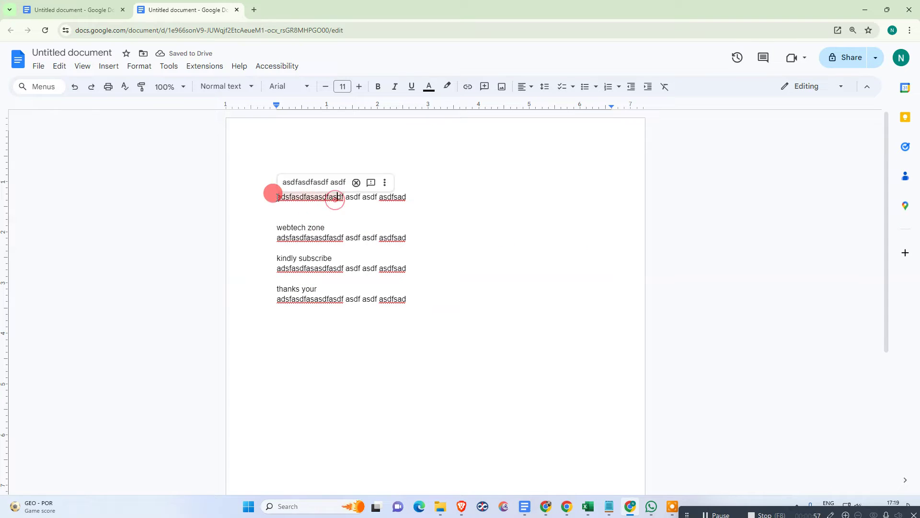
left_click(277, 196)
left_click(298, 213)
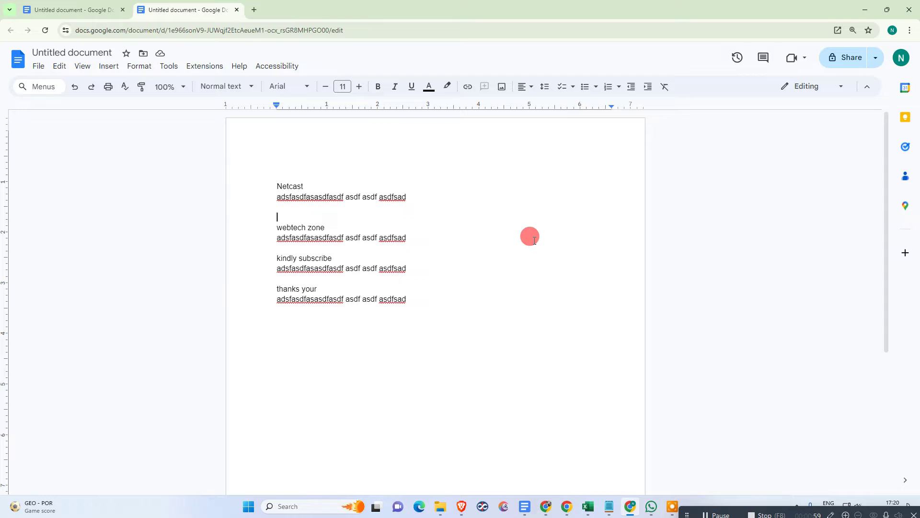
key("BackSpace")
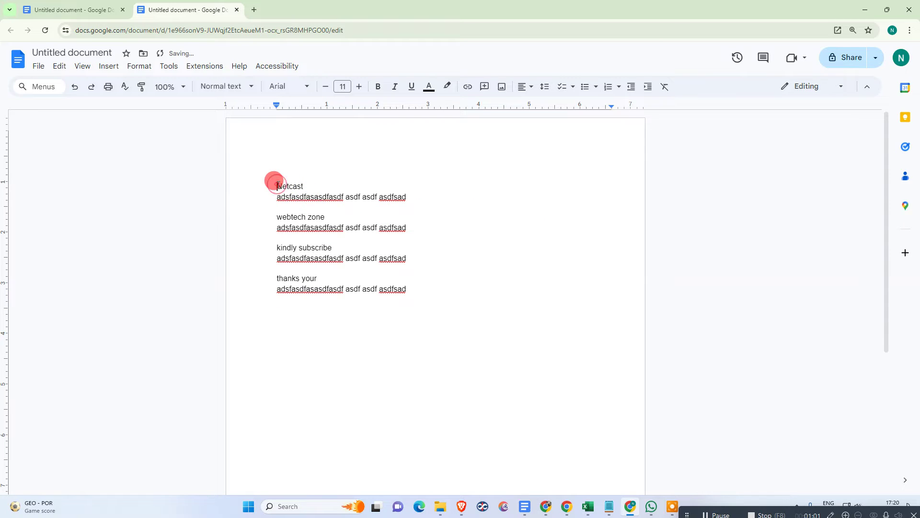
left_click(291, 186)
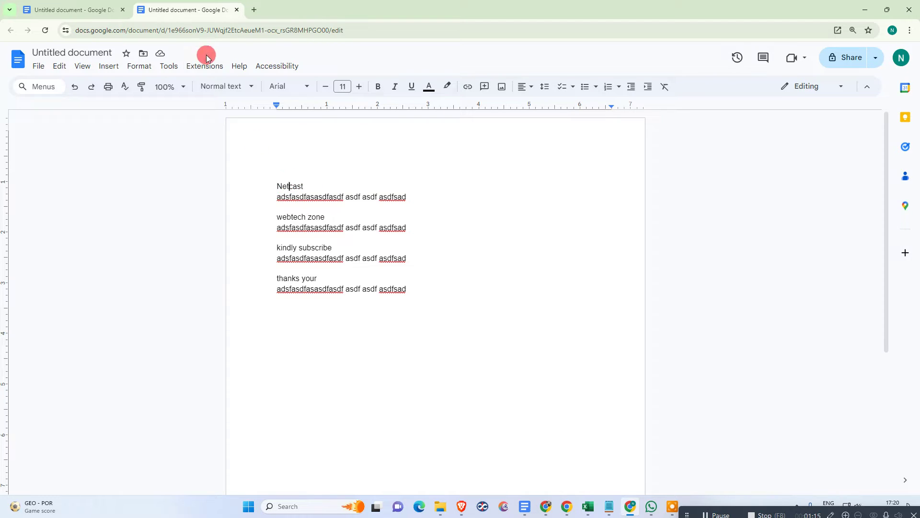
left_click(222, 87)
Style the Netcast line as Heading 1
mouse_move(202, 169)
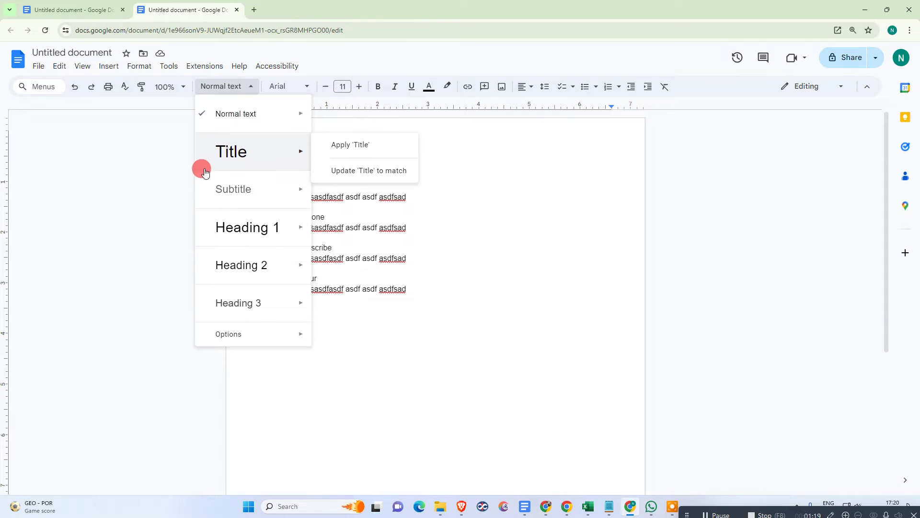
left_click(353, 144)
left_click(209, 86)
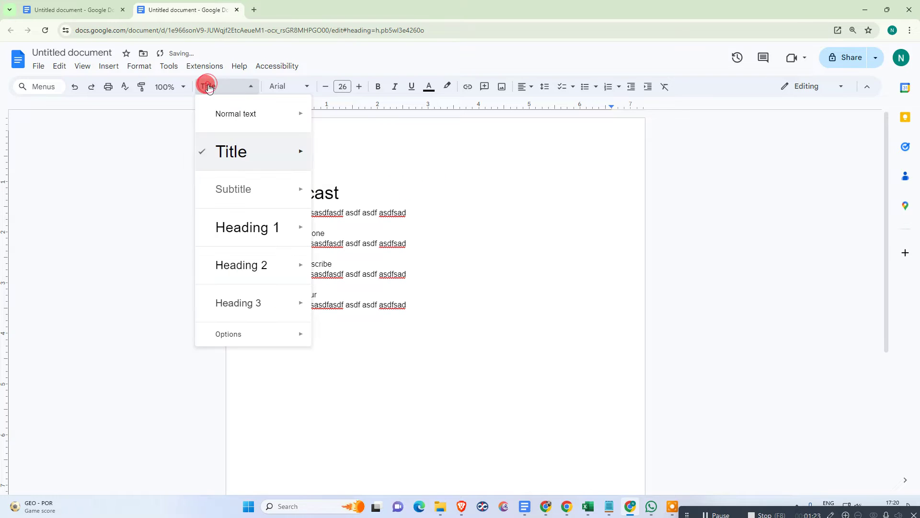
left_click(315, 192)
left_click(222, 87)
left_click(254, 234)
left_click(345, 220)
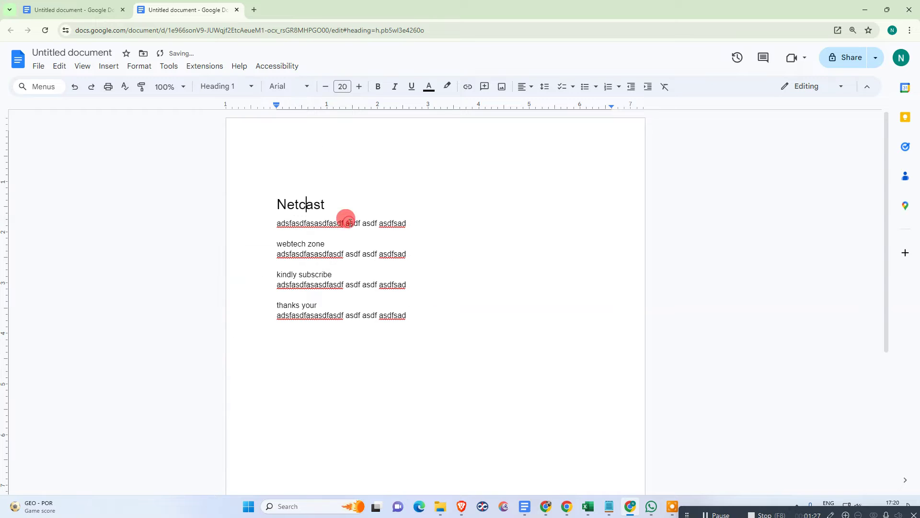
left_click(298, 203)
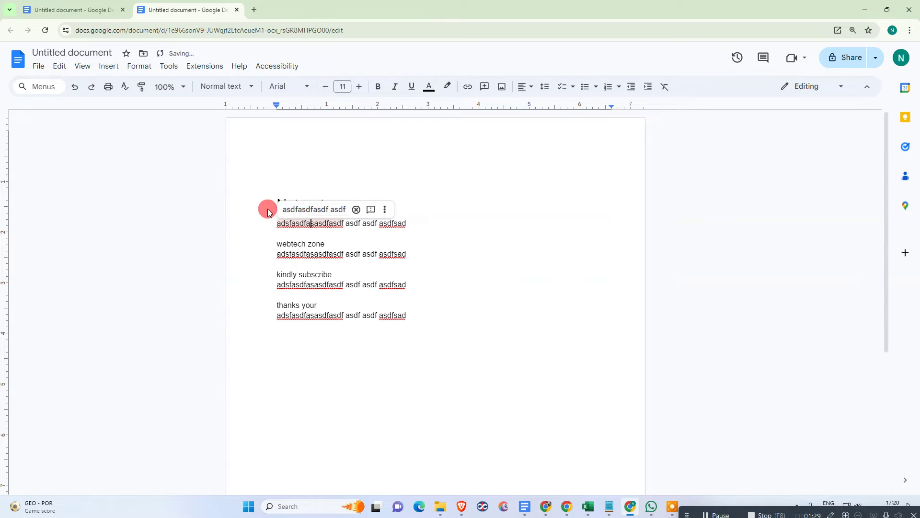
left_click(321, 182)
Make the webtech zone line a Heading 2
left_click(287, 243)
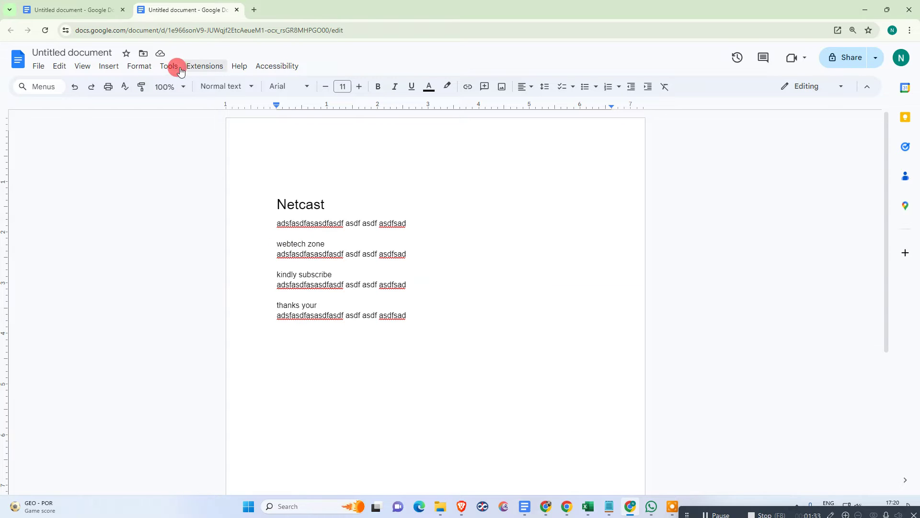
left_click(207, 85)
mouse_move(263, 259)
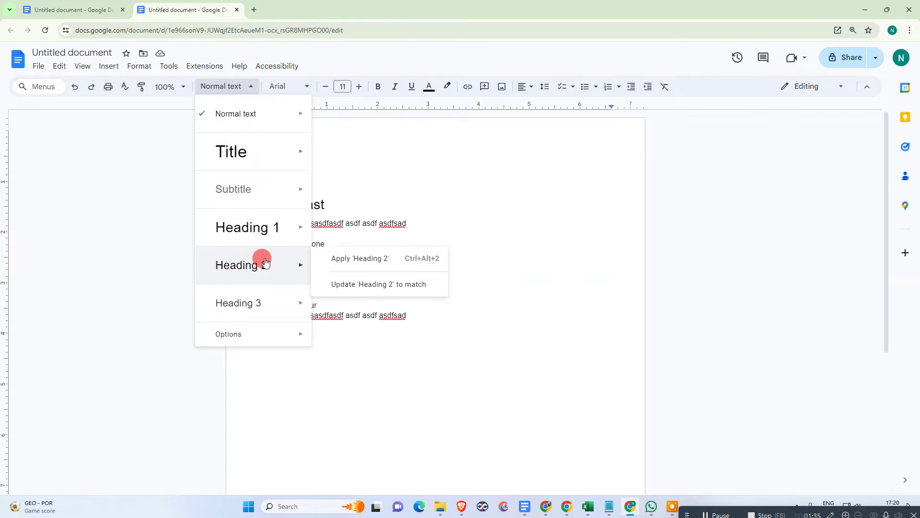
left_click(361, 257)
Make the kindly subscribe line a Heading 3
left_click(304, 296)
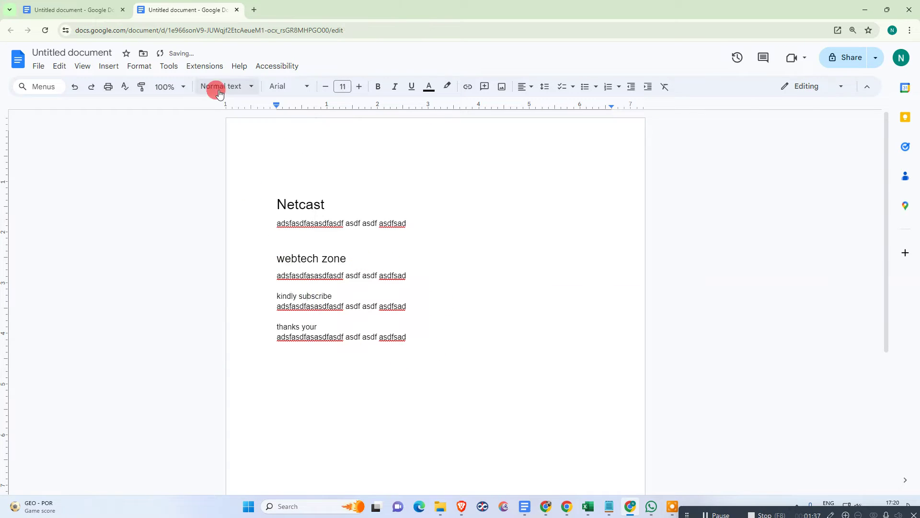
left_click(217, 86)
mouse_move(246, 271)
mouse_move(304, 303)
left_click(343, 294)
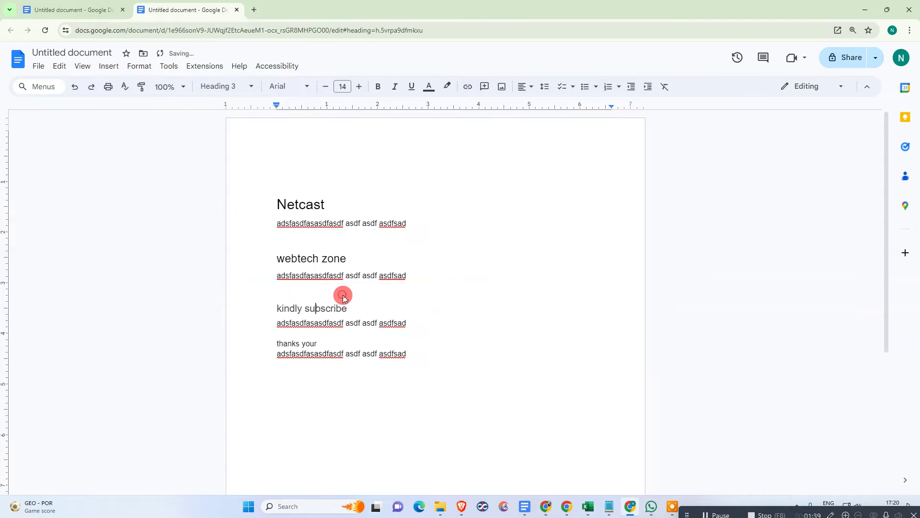
Make the thanks your line a Heading 4
left_click(295, 339)
left_click(204, 86)
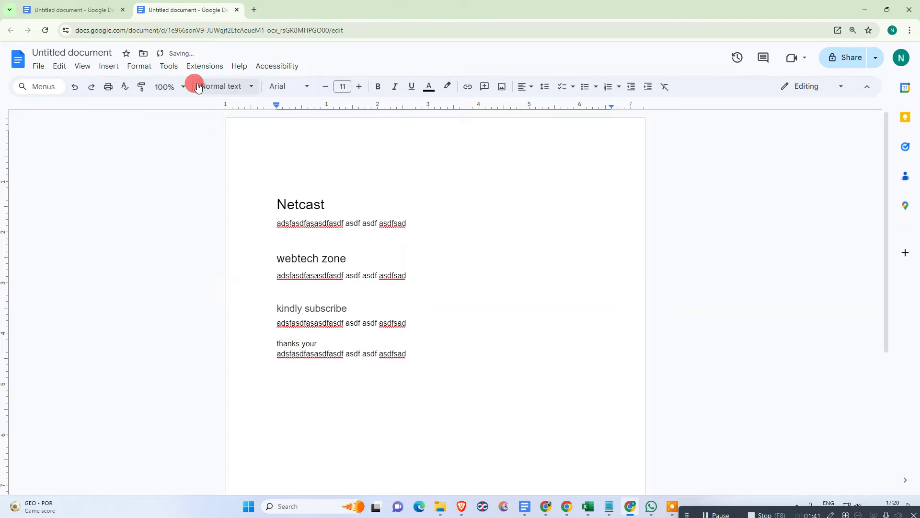
mouse_move(284, 343)
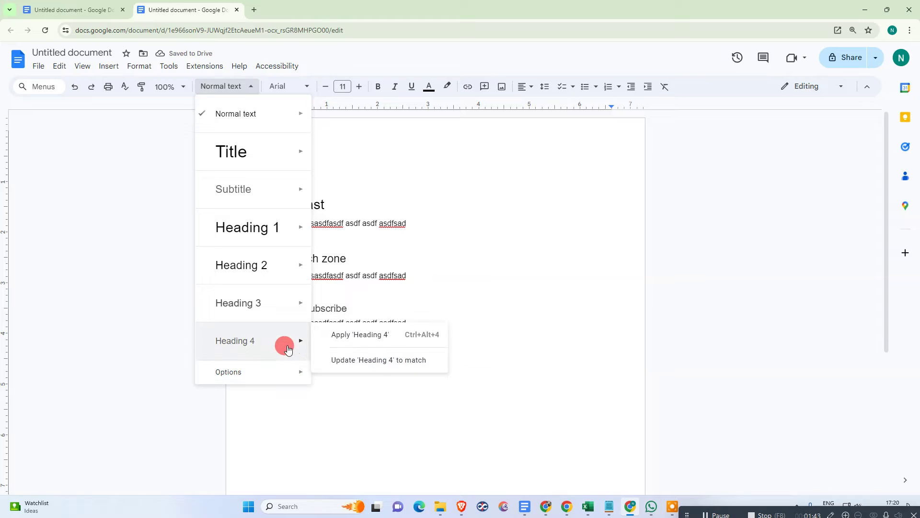
left_click(371, 335)
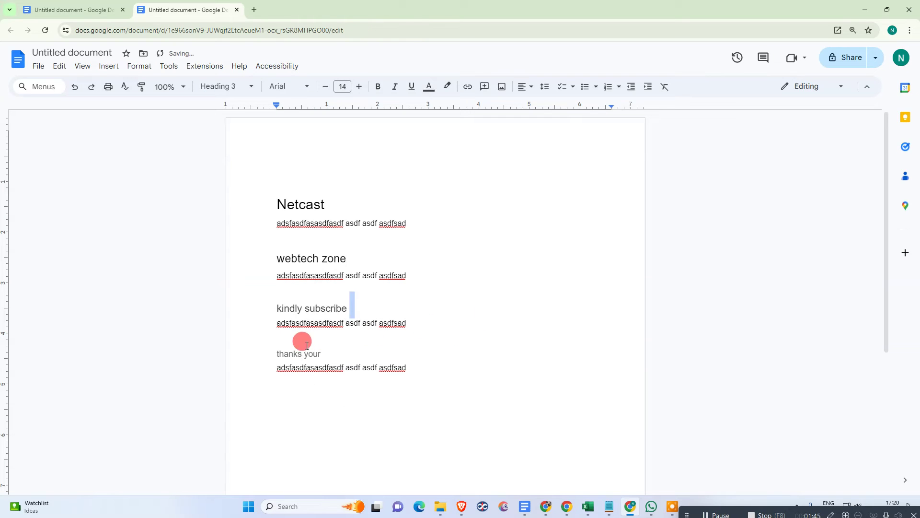
Check the applied style on each heading and body line
left_click(302, 322)
left_click(295, 259)
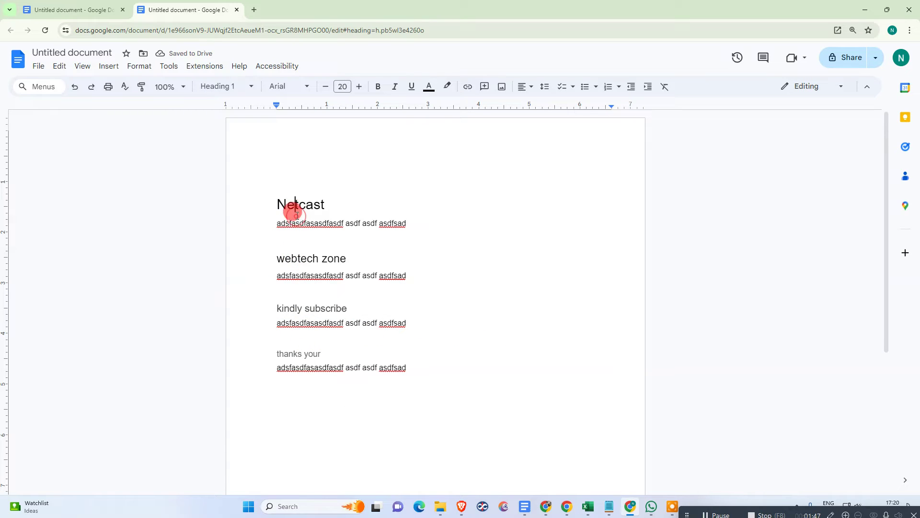
left_click(296, 309)
left_click(299, 351)
left_click(319, 202)
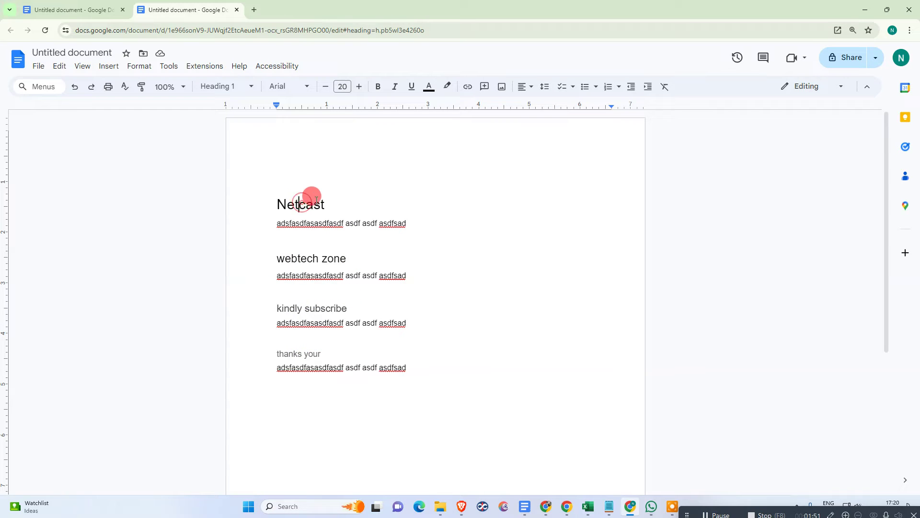
left_click(314, 304)
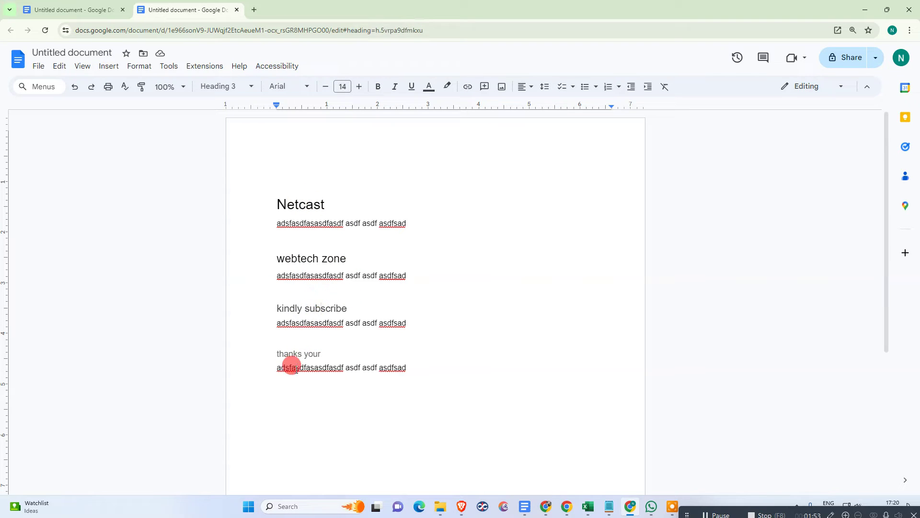
left_click(299, 355)
left_click(293, 308)
left_click(281, 220)
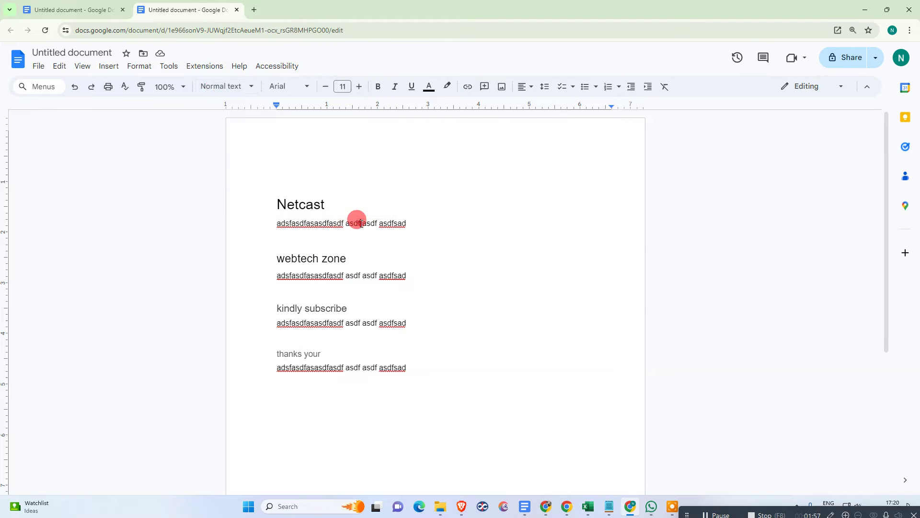
left_click(338, 194)
Add a 'netcast 2' line beneath Netcast and browse the paragraph style list
key("Return")
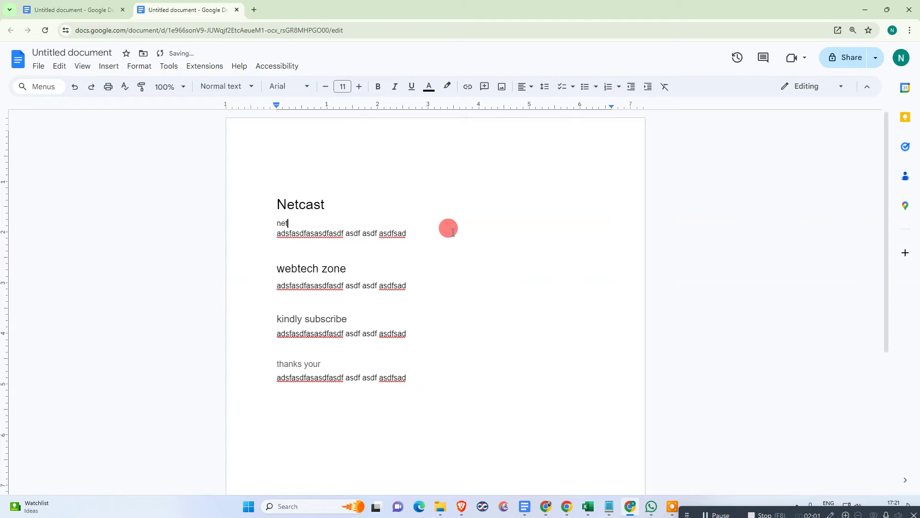
type("netcast 2")
key("Return")
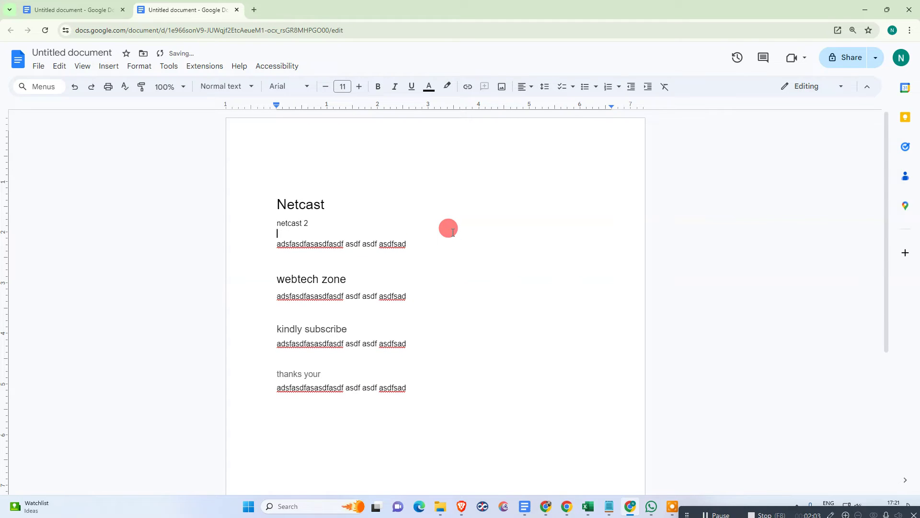
left_click(227, 92)
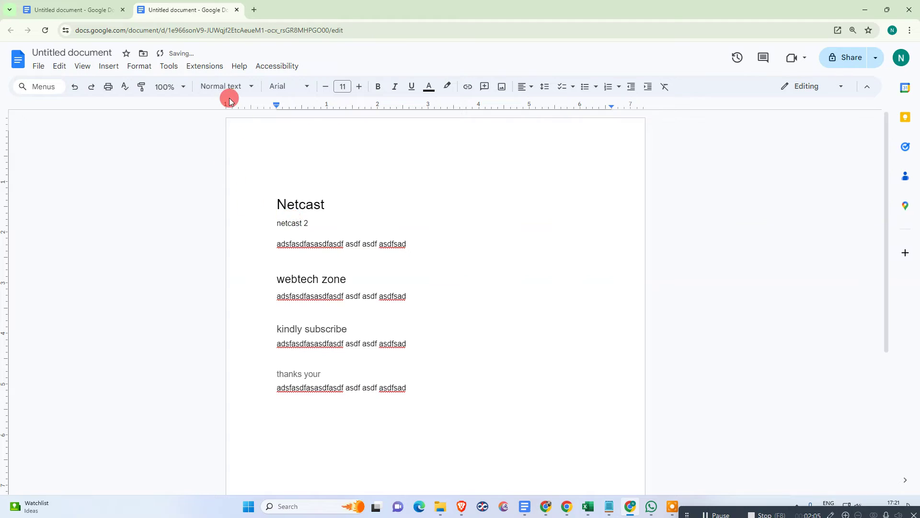
mouse_move(257, 203)
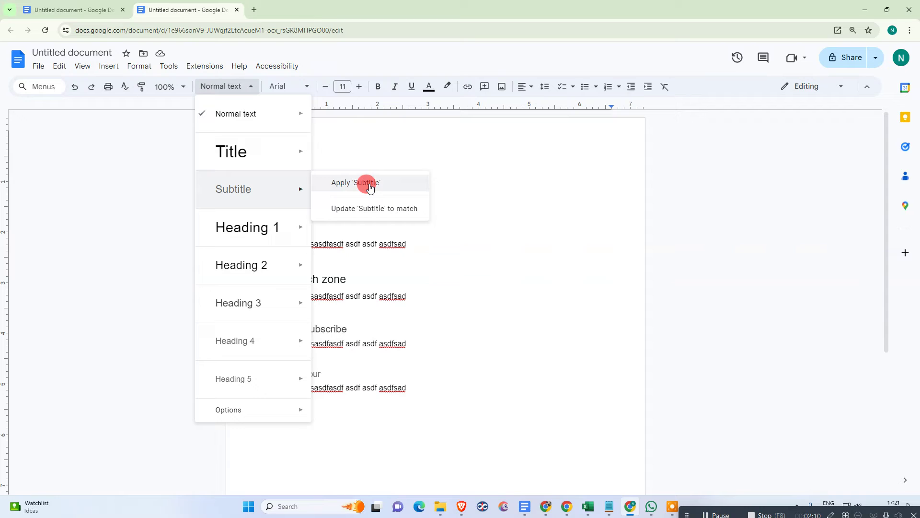
mouse_move(294, 234)
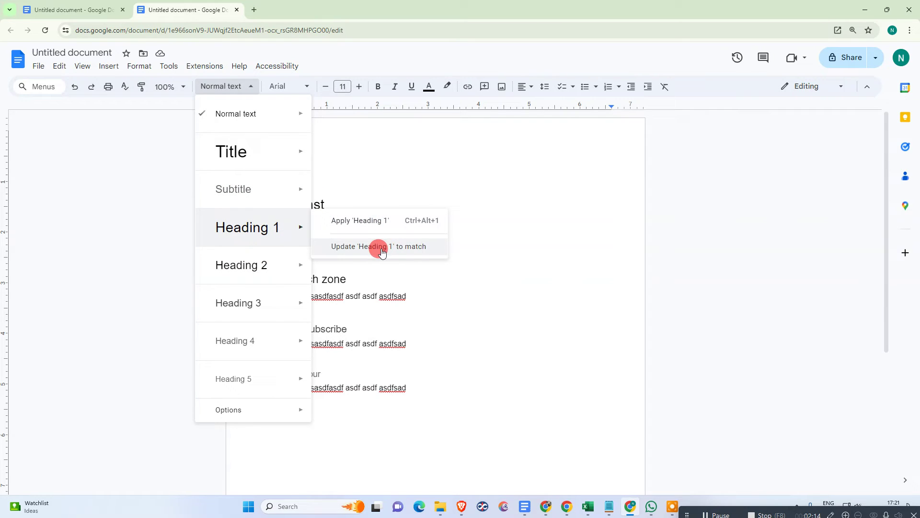
mouse_move(274, 411)
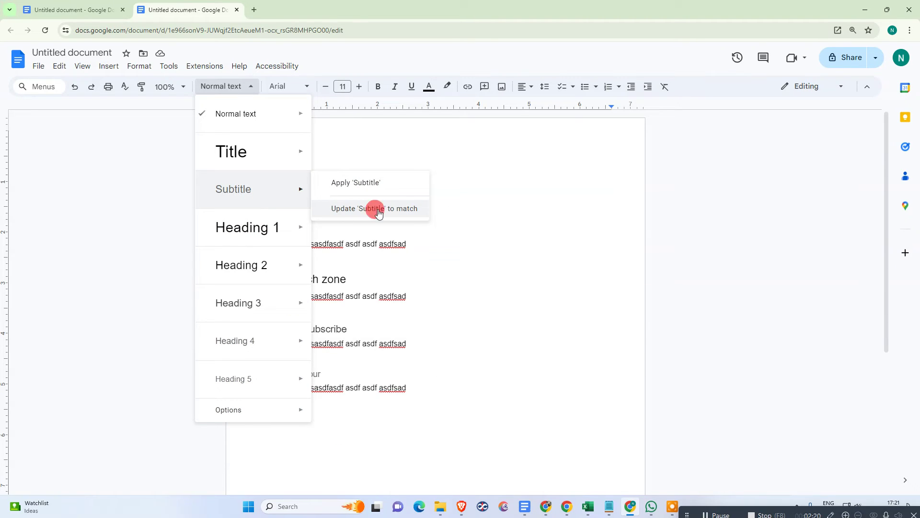
left_click(366, 185)
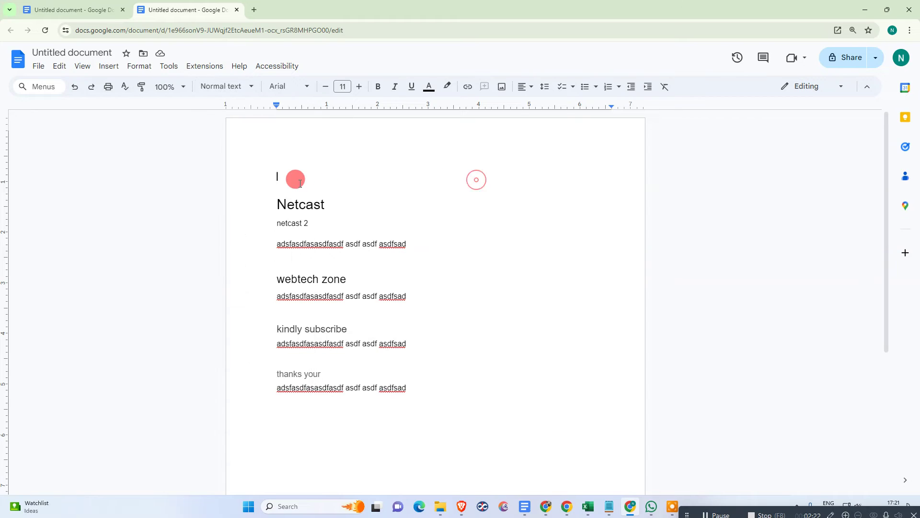
left_click(300, 205)
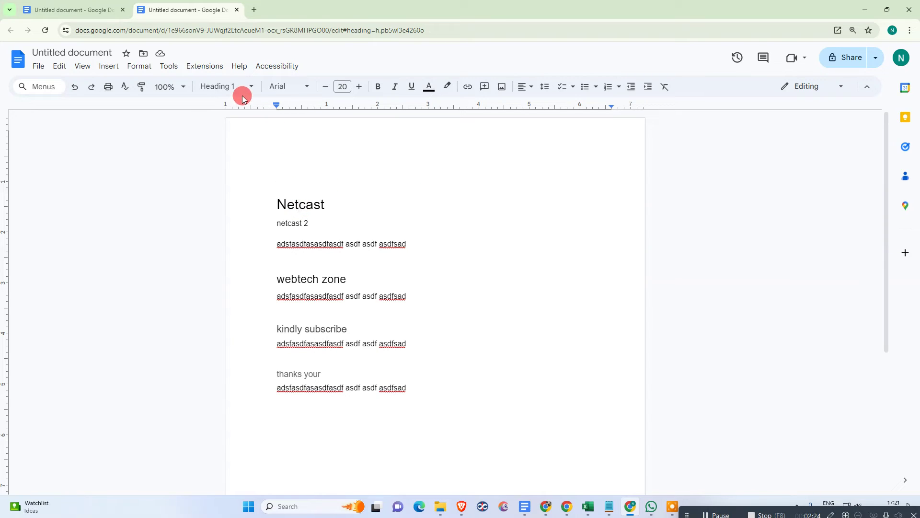
Apply the Subtitle style to the netcast 2 line
left_click(287, 222)
left_click(206, 85)
mouse_move(265, 177)
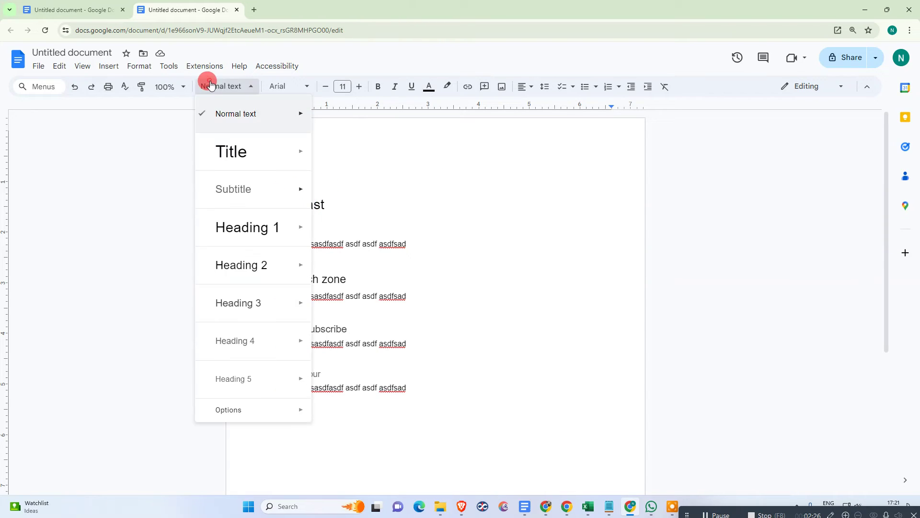
left_click(359, 182)
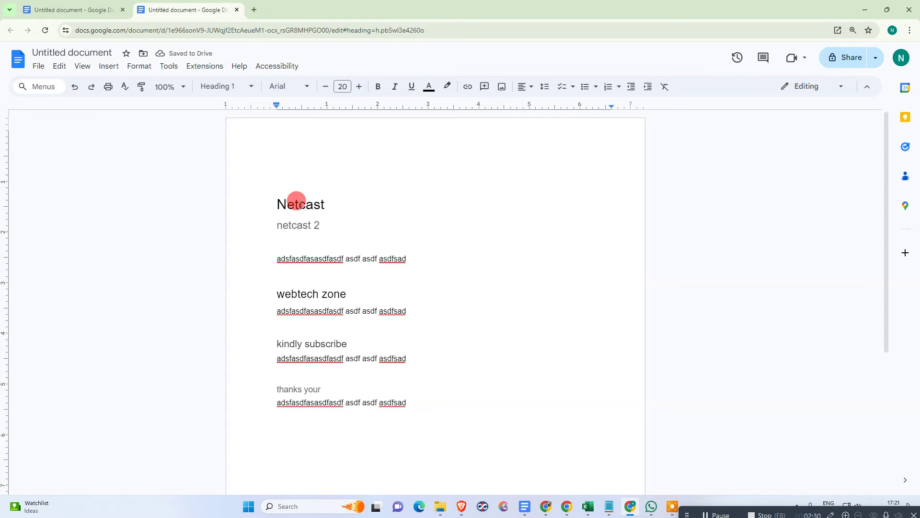
left_click(322, 293)
left_click(288, 202)
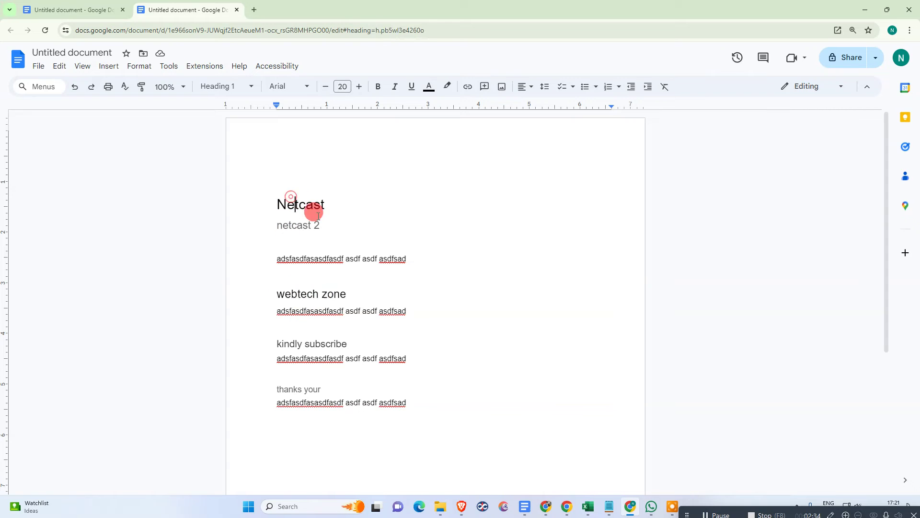
left_click(306, 294)
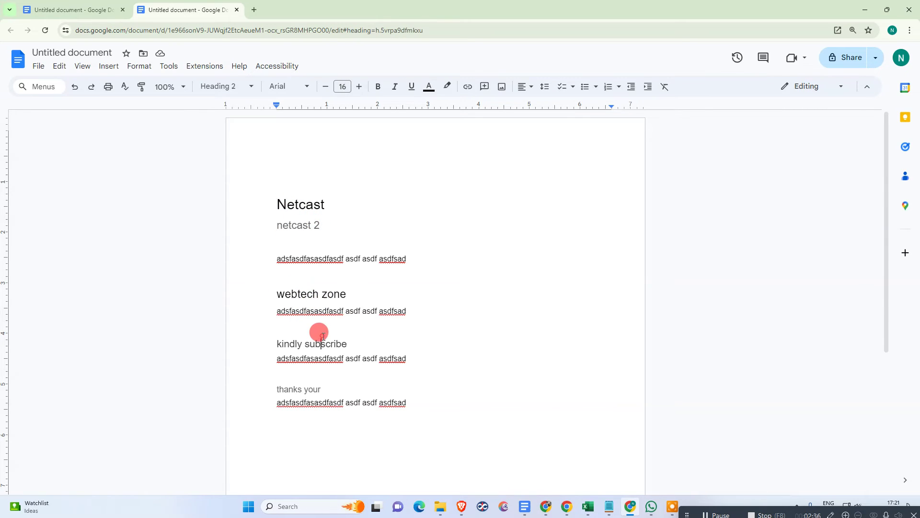
left_click(318, 343)
scroll(378, 292, "down", 3)
left_click(365, 327)
left_click_drag(455, 295, 255, 149)
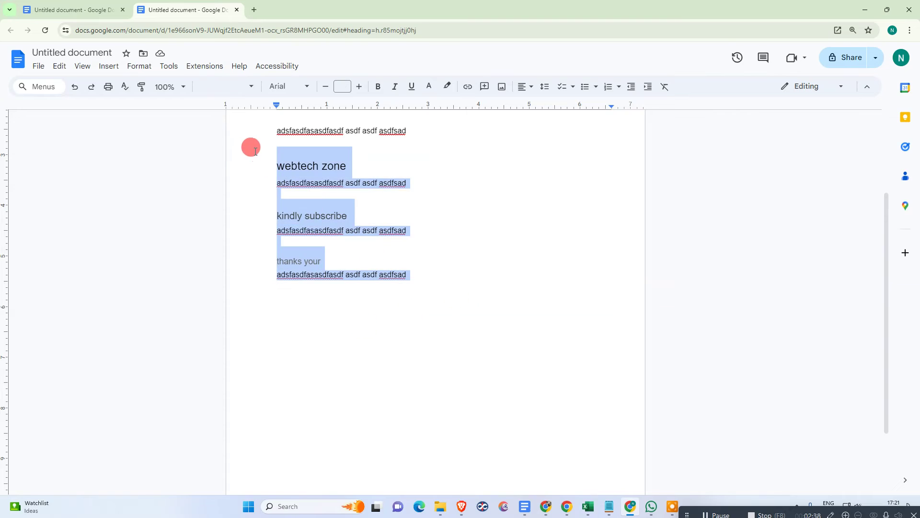
scroll(335, 202, "up", 3)
left_click(384, 241)
left_click_drag(274, 200, 249, 203)
left_click(466, 159)
left_click(427, 173)
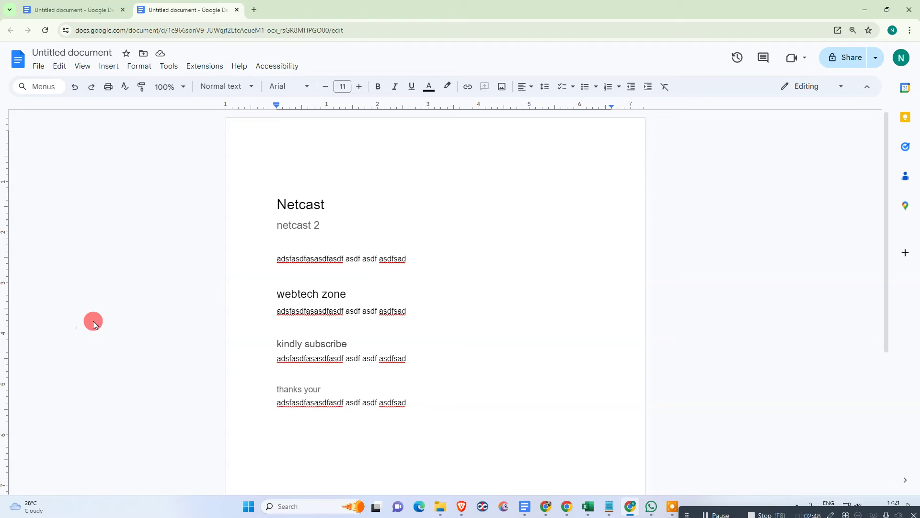
Turn on the document outline panel from the View menu
left_click(82, 70)
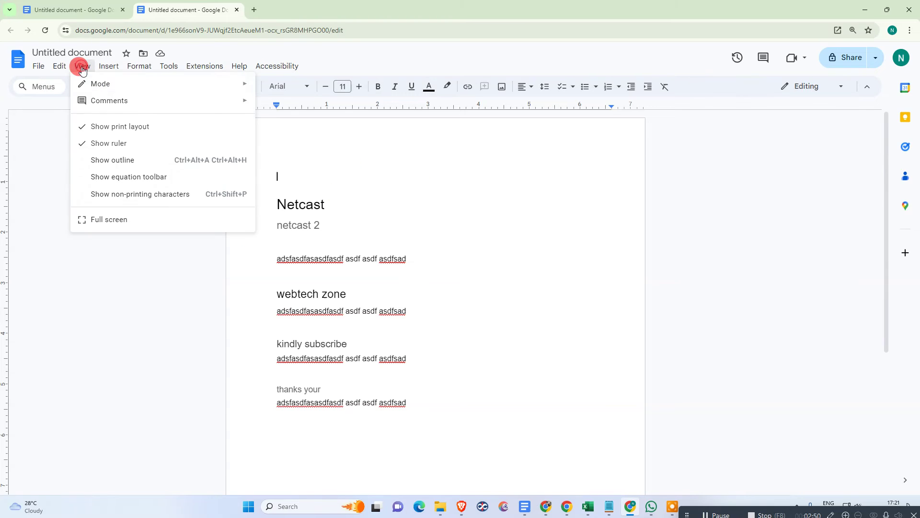
left_click(123, 161)
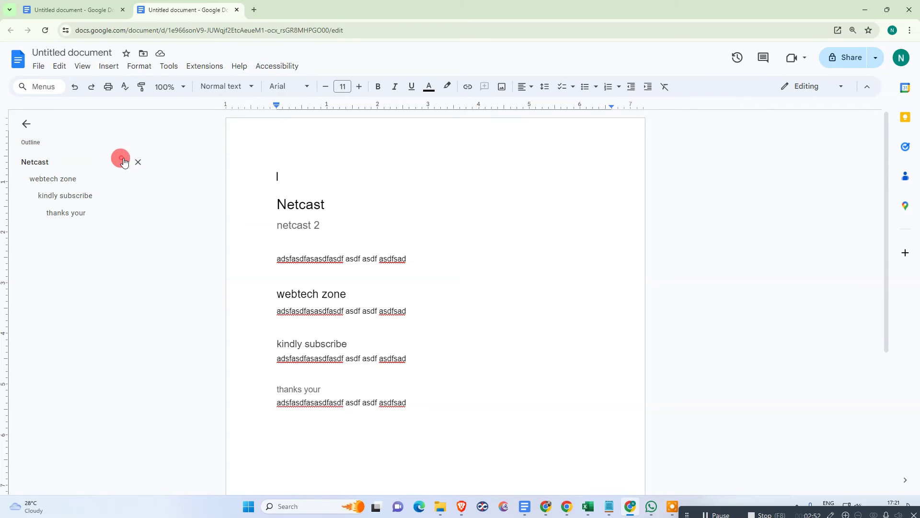
left_click(106, 70)
mouse_move(81, 67)
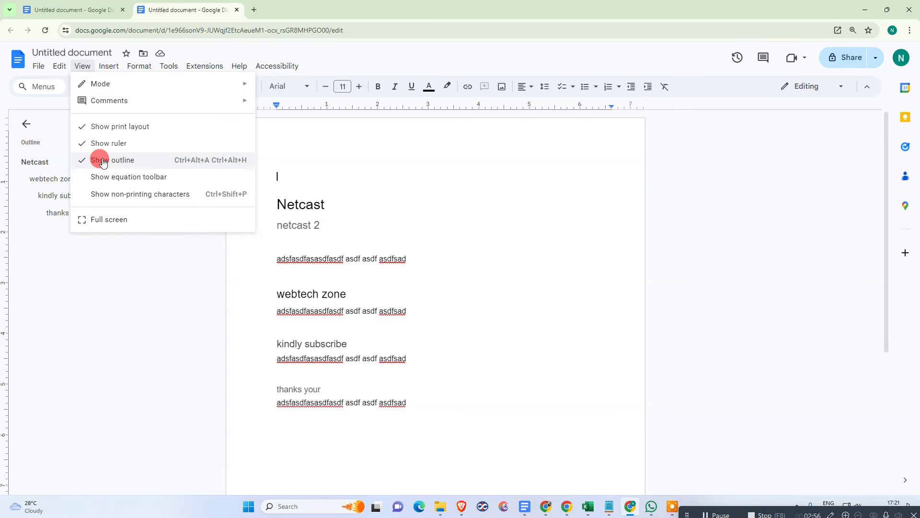
left_click(448, 156)
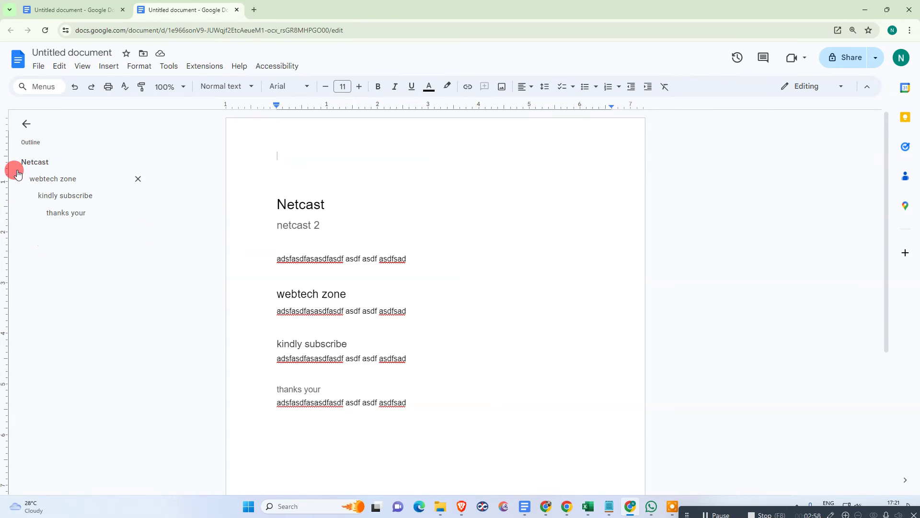
Jump to webtech zone, kindly subscribe and thanks your in the outline, then hide it
left_click(43, 178)
left_click(58, 195)
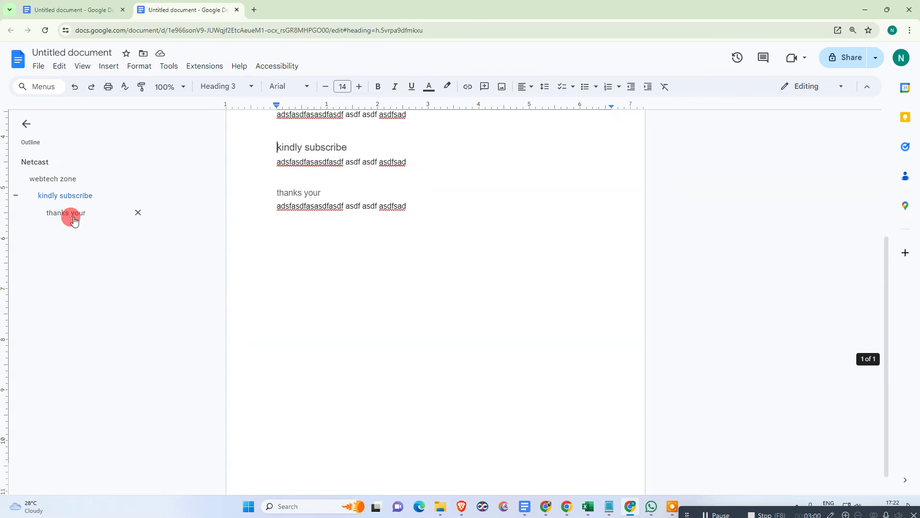
left_click(77, 217)
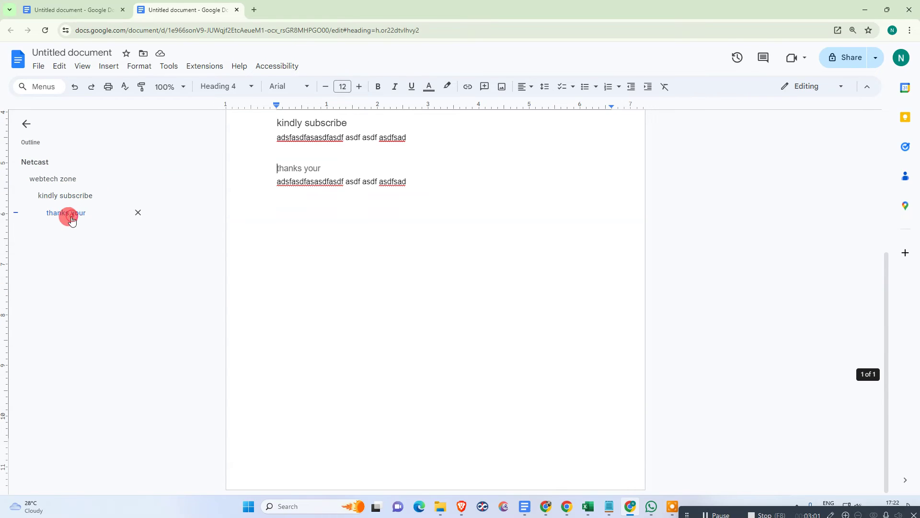
left_click(26, 125)
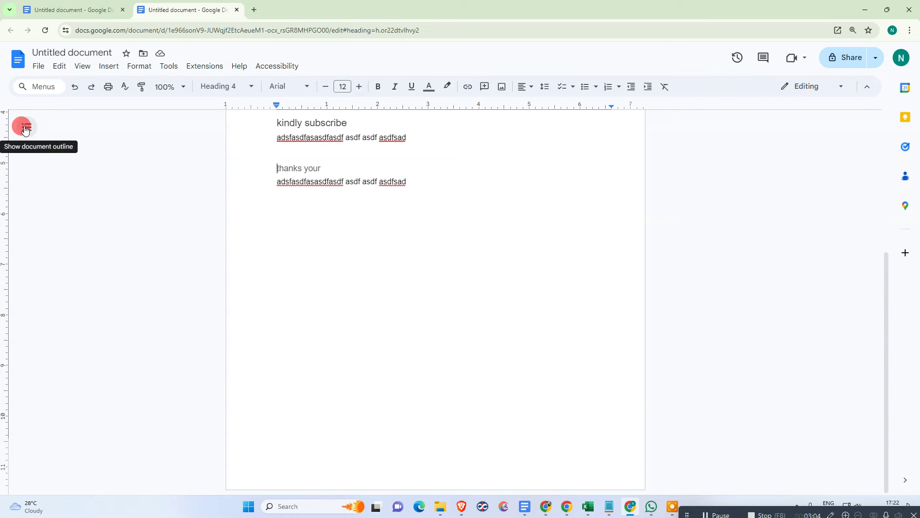
Reopen the outline and cycle twice through webtech zone, kindly subscribe, thanks your and Netcast
left_click(26, 127)
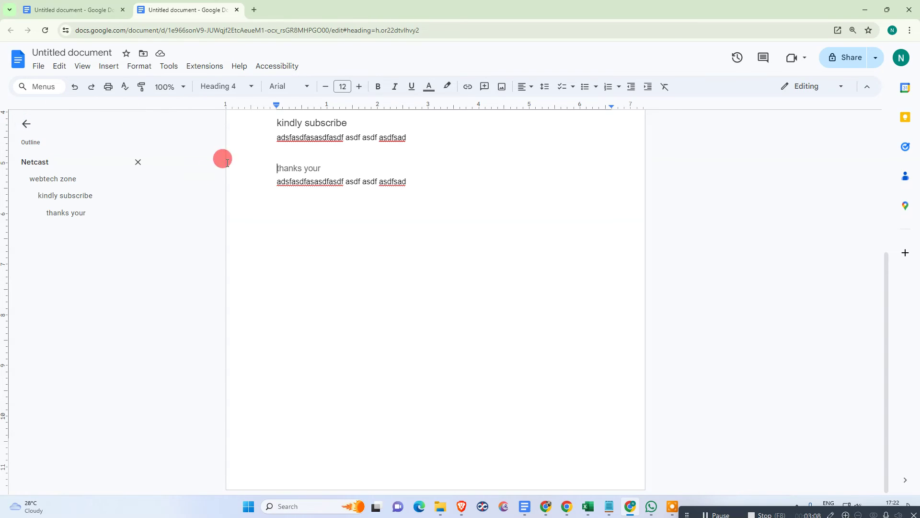
left_click(41, 178)
left_click(58, 194)
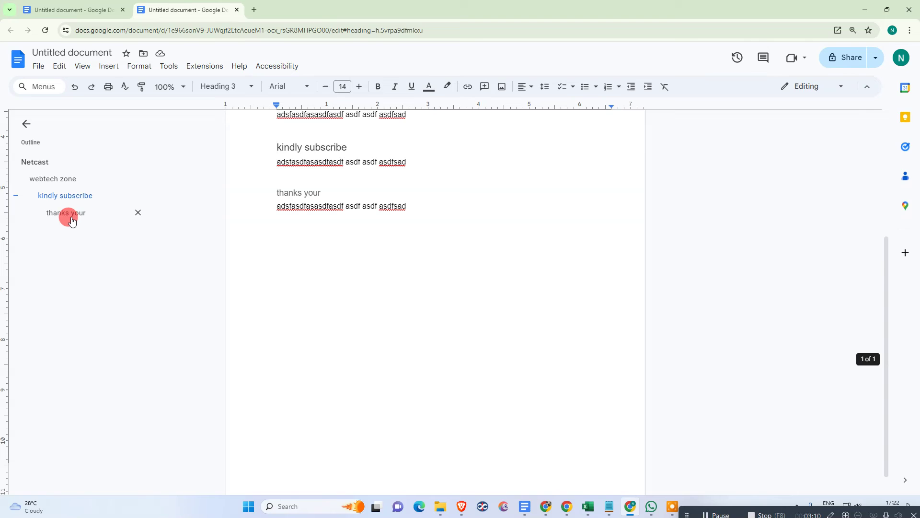
left_click(66, 211)
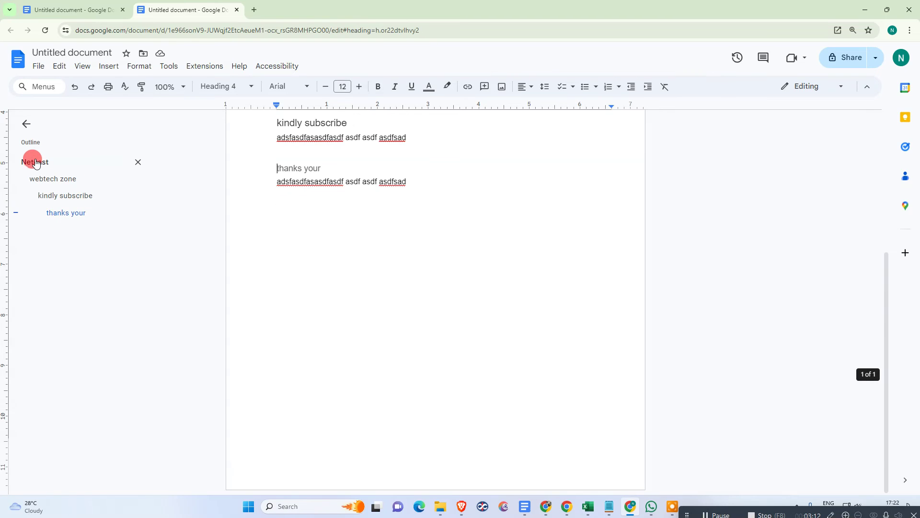
left_click(32, 161)
left_click(48, 179)
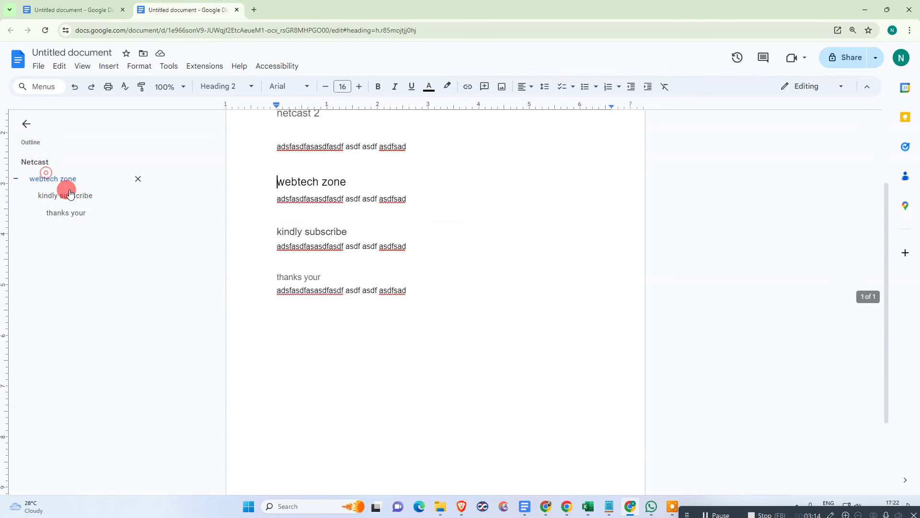
left_click(75, 197)
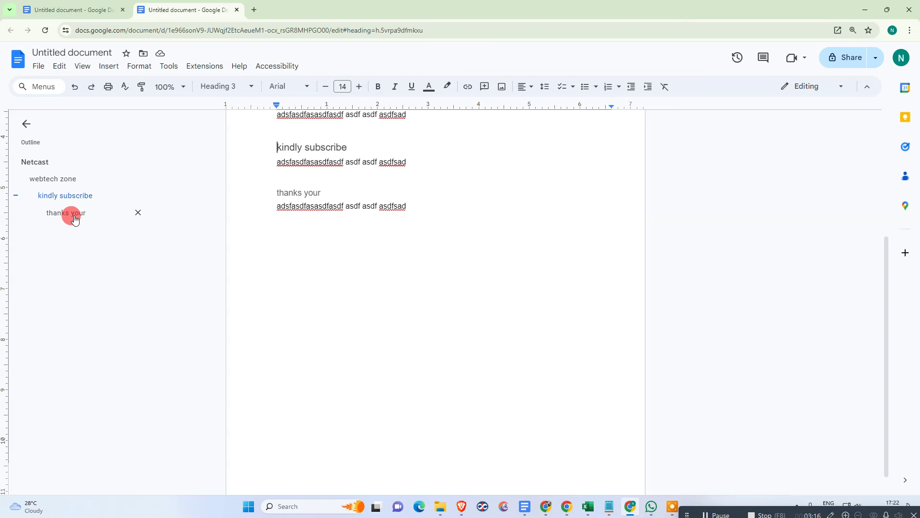
left_click(71, 214)
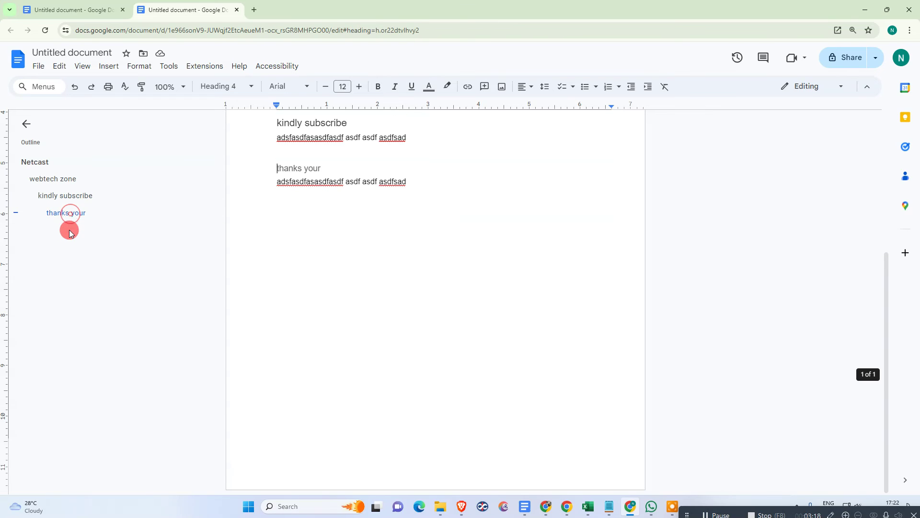
left_click(34, 163)
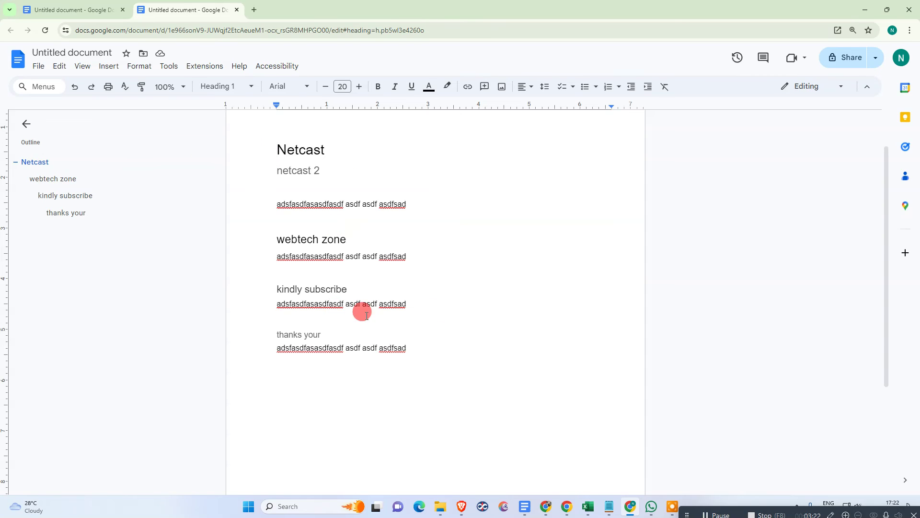
Scroll through the document, selecting and then deselecting its text
scroll(520, 248, "down", 3)
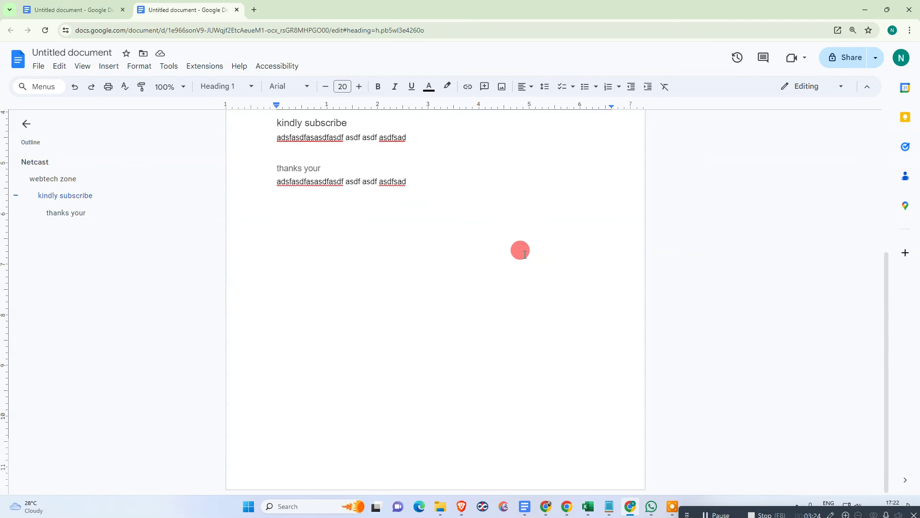
scroll(520, 249, "up", 5)
left_click_drag(277, 201, 427, 398)
left_click(489, 209)
scroll(482, 215, "down", 2)
scroll(482, 215, "down", 1)
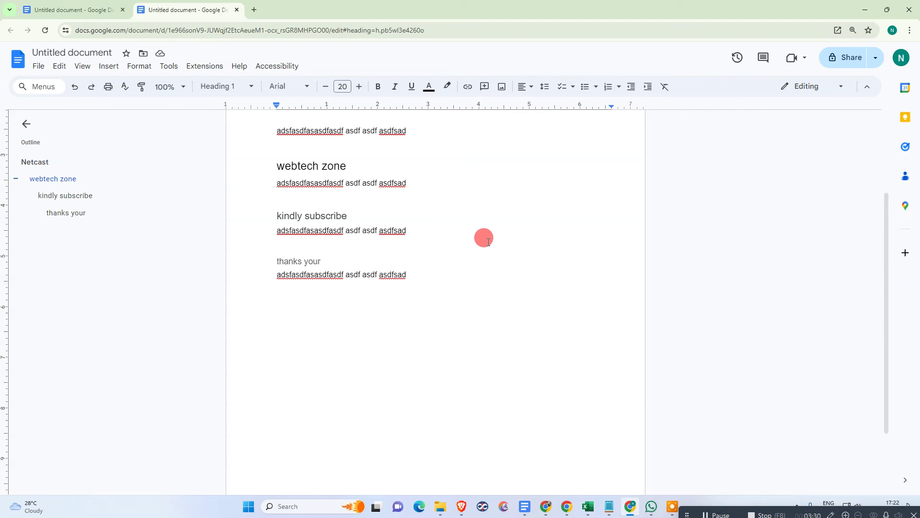
scroll(489, 242, "up", 3)
scroll(595, 269, "down", 6)
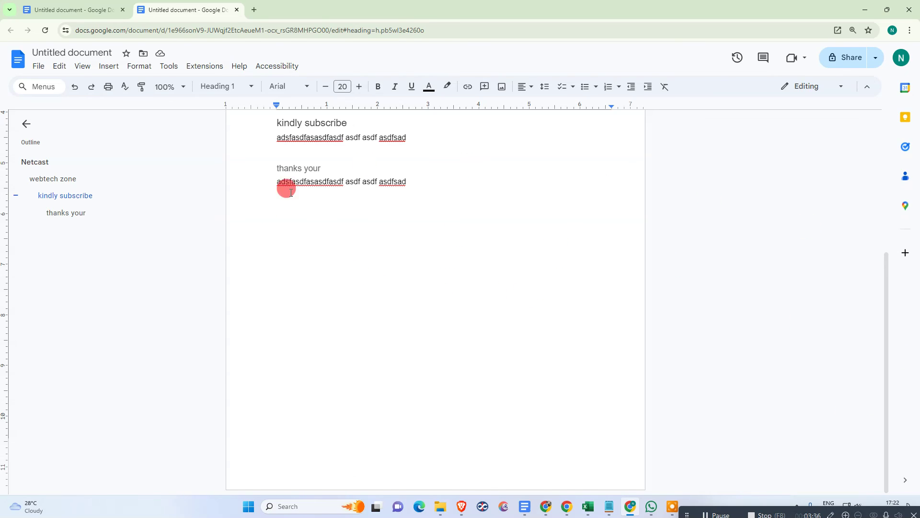
left_click_drag(886, 308, 894, 270)
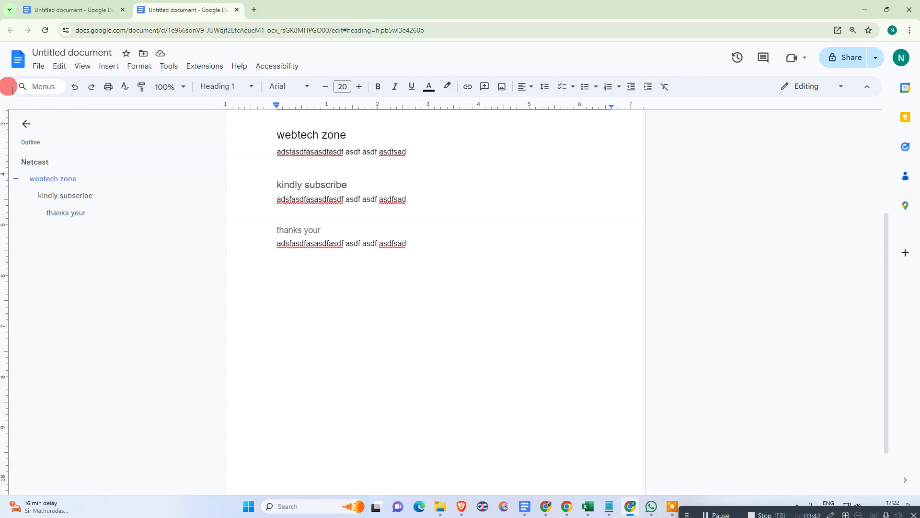
Jump to kindly subscribe, webtech zone and Netcast in the outline, then show the desktop
left_click(42, 201)
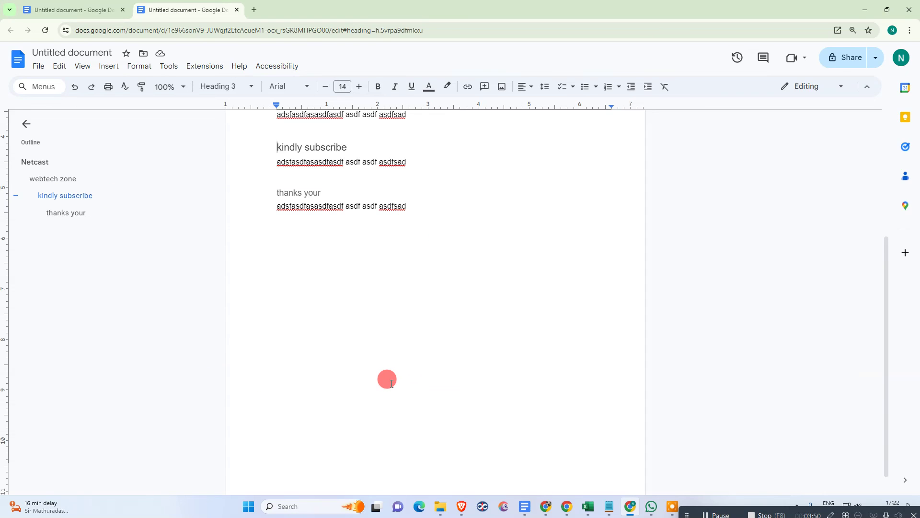
left_click(30, 176)
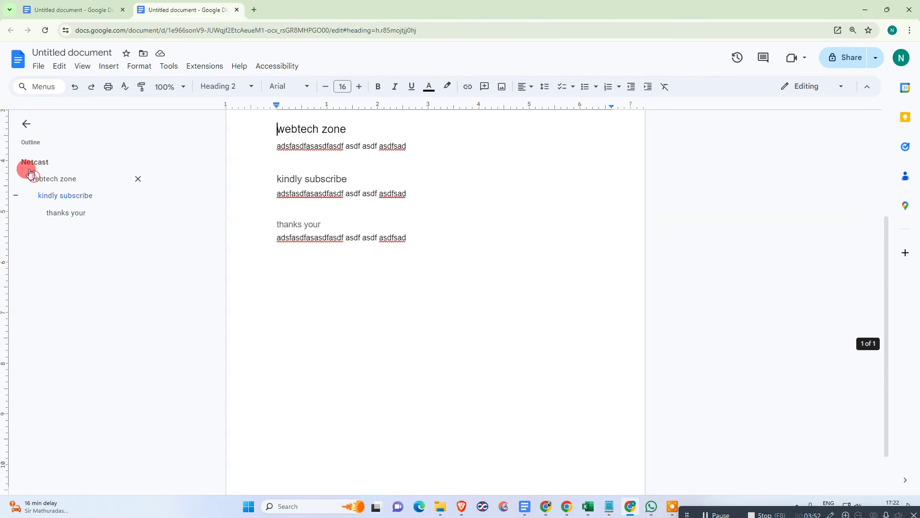
left_click(29, 161)
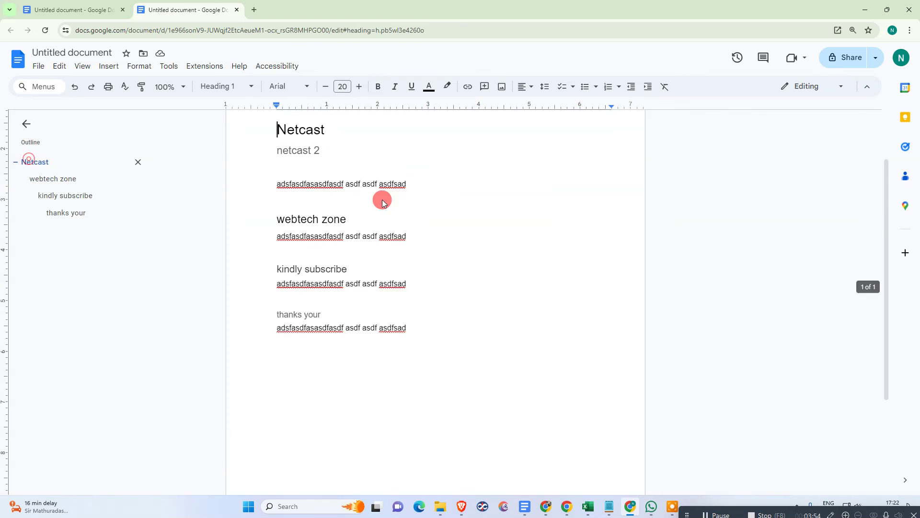
key("super+d")
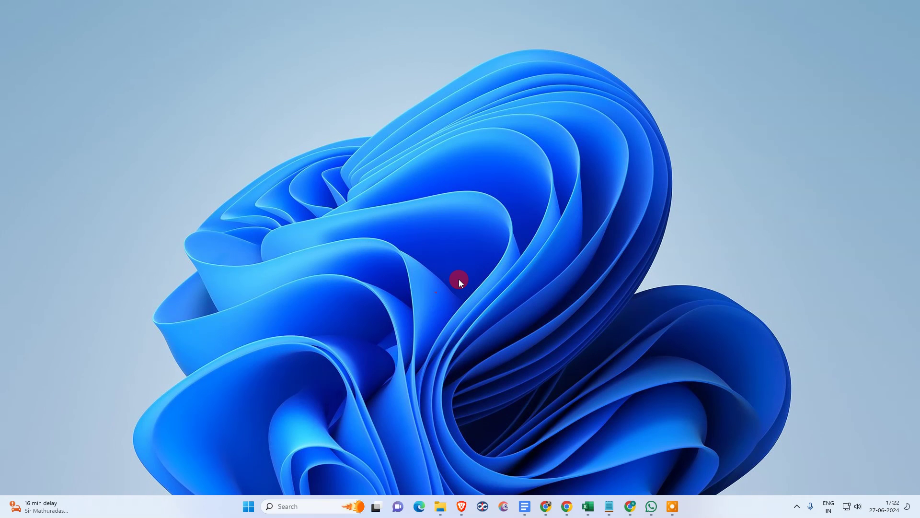